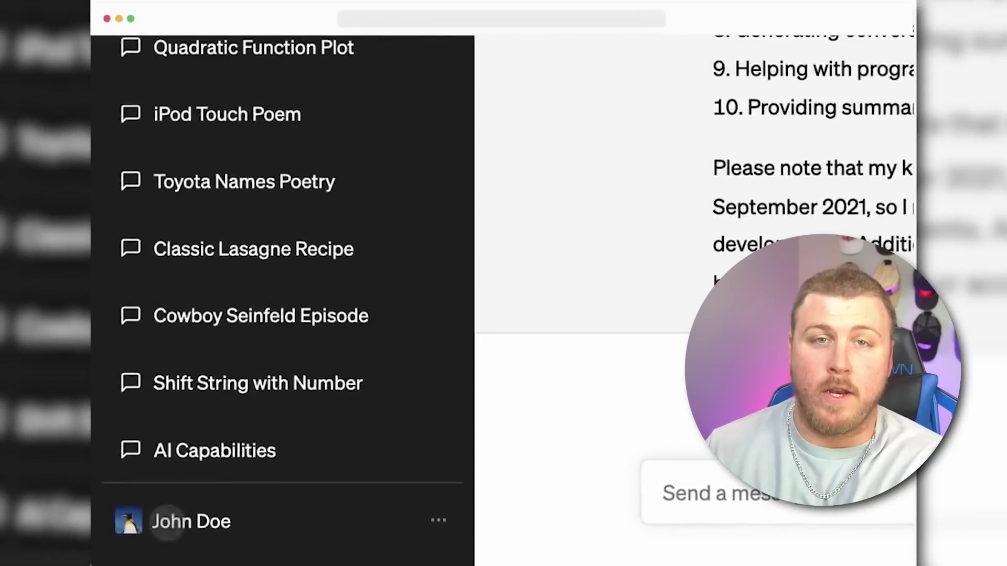
Turn off chat history in Settings, then send the surprise birthday party planning question
{"action": "left_click", "coordinate": [168, 521]}
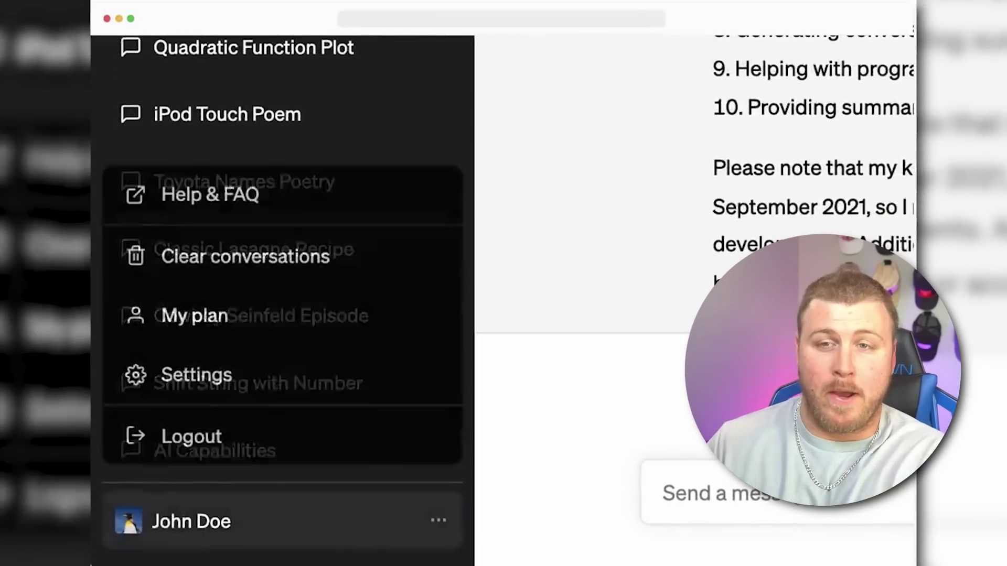
{"action": "left_click", "coordinate": [196, 377]}
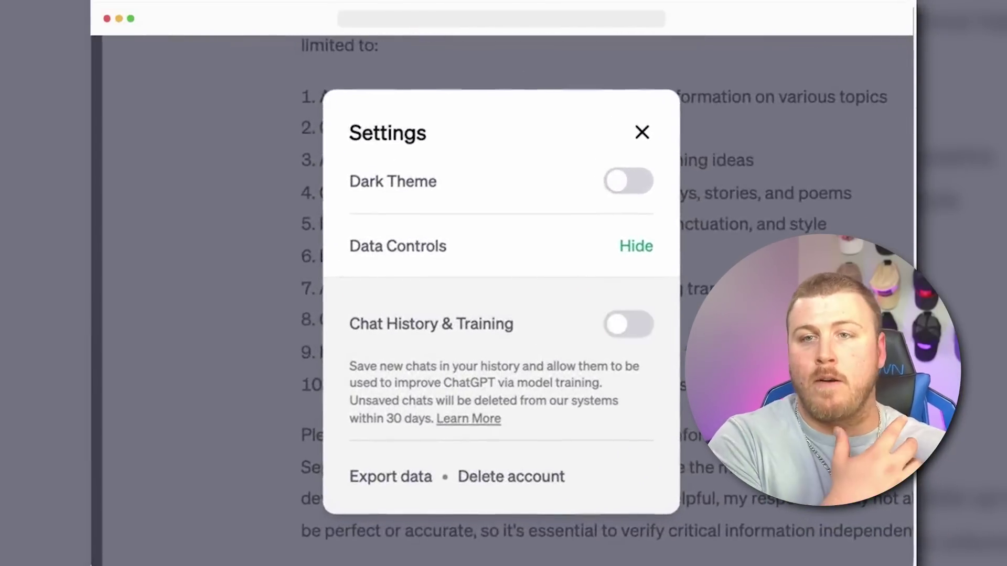
{"action": "left_click", "coordinate": [642, 132]}
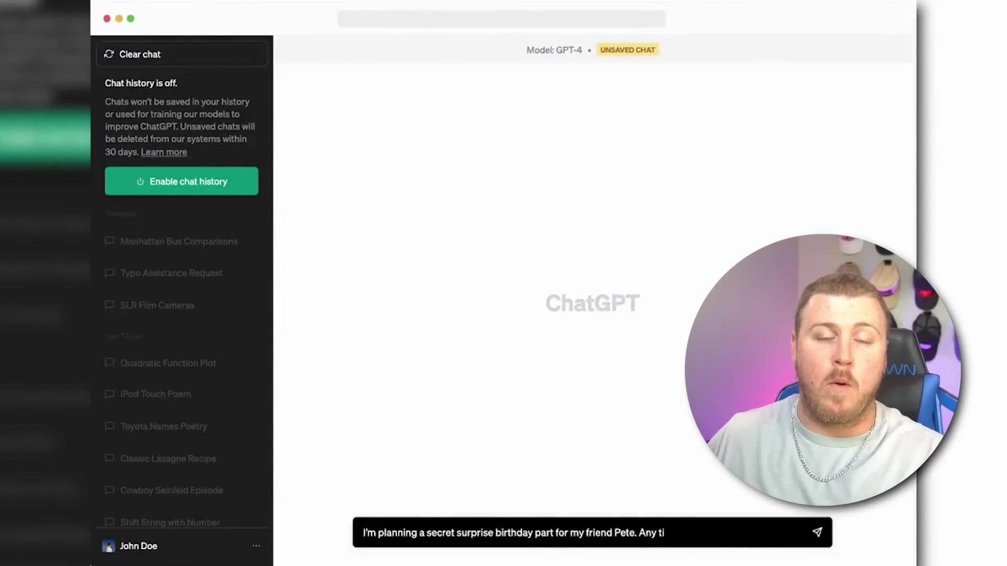
{"action": "key", "text": "Return"}
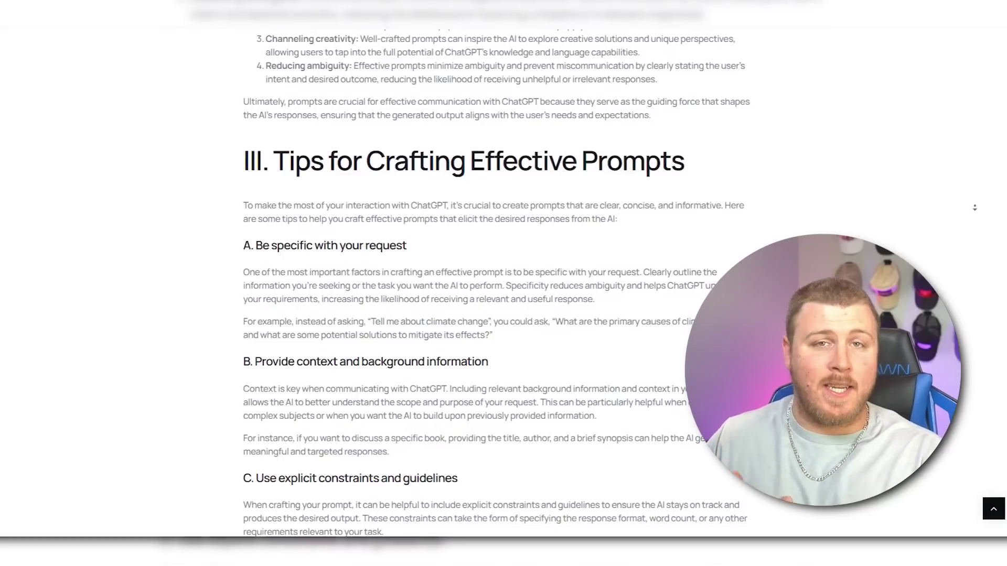
Scroll through tips A–D of section III, from being specific to experimenting with phrasings
{"action": "scroll", "coordinate": [495, 283], "scroll_direction": "down", "scroll_amount": 2}
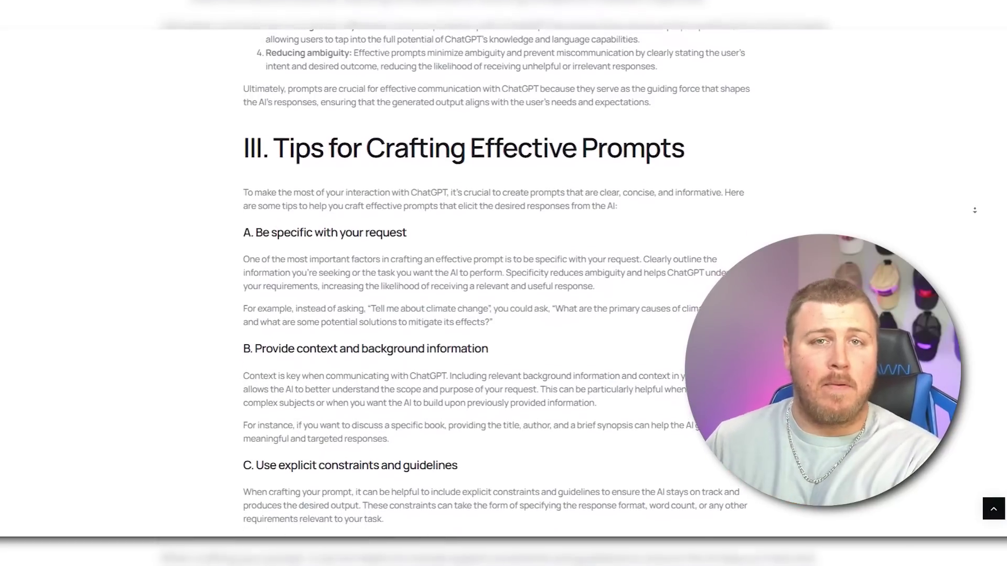
{"action": "scroll", "coordinate": [496, 283], "scroll_direction": "down", "scroll_amount": 2}
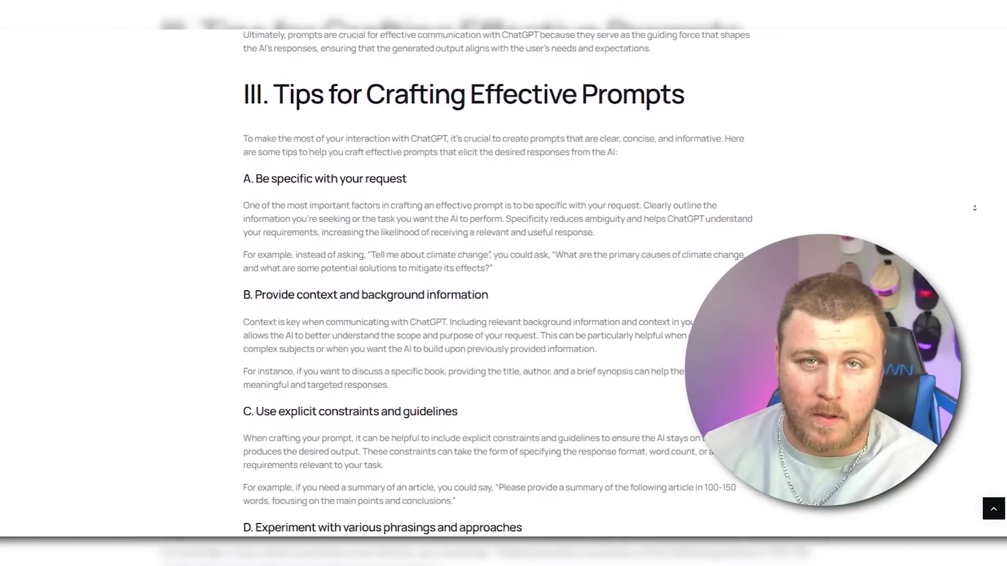
{"action": "scroll", "coordinate": [495, 283], "scroll_direction": "down", "scroll_amount": 2}
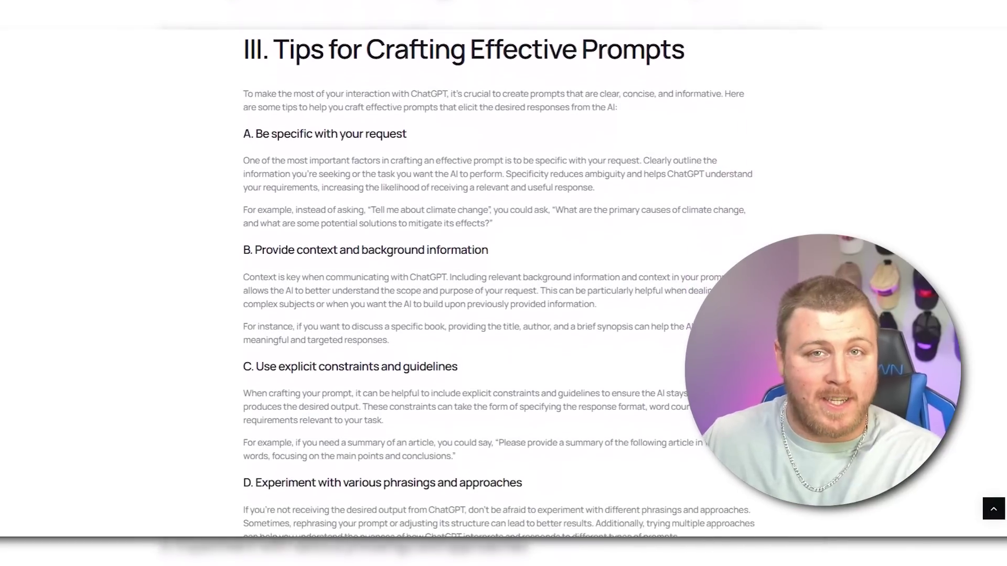
{"action": "scroll", "coordinate": [496, 284], "scroll_direction": "down", "scroll_amount": 1}
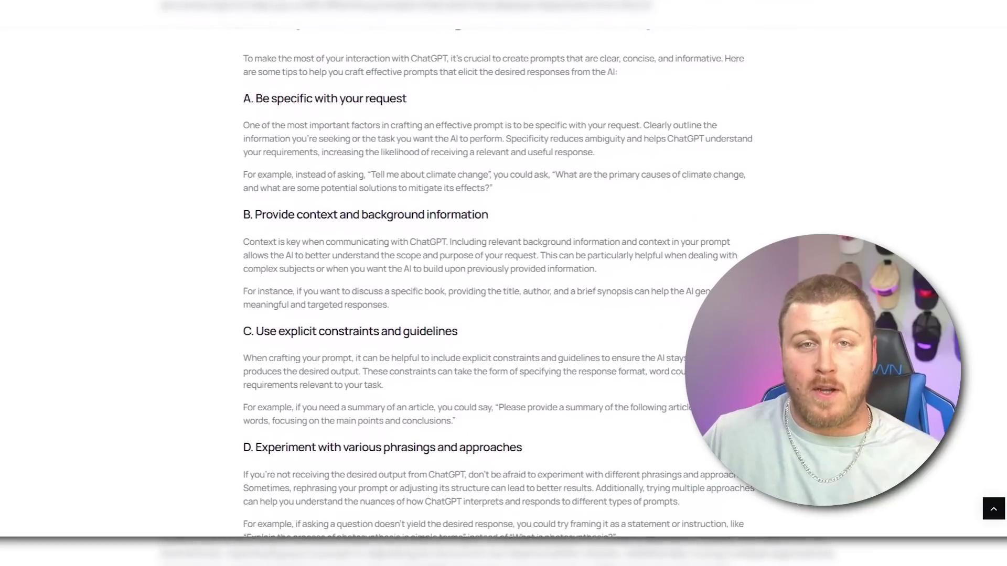
{"action": "scroll", "coordinate": [495, 283], "scroll_direction": "down", "scroll_amount": 1}
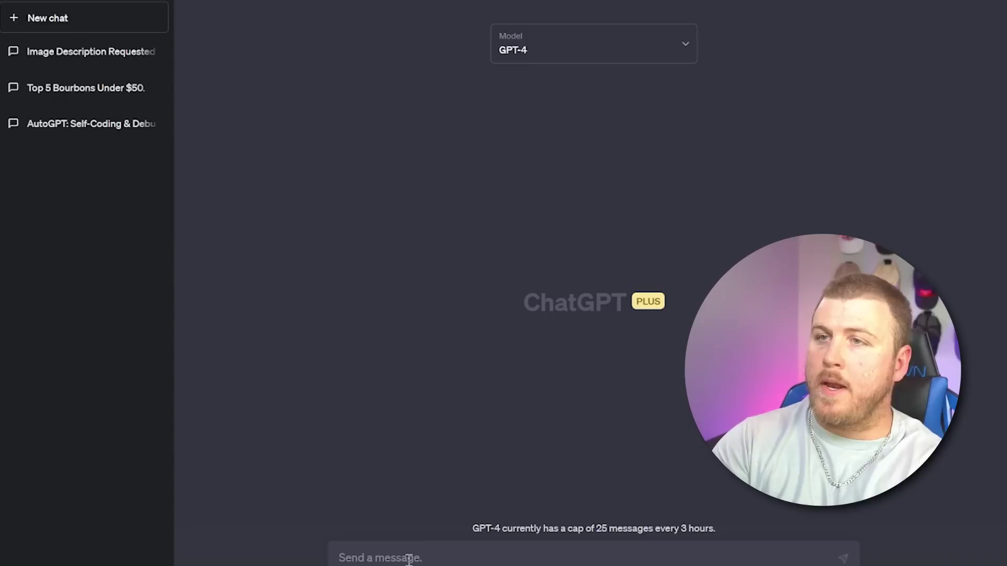
Paste the prepared prompt about prompting tips into the GPT-4 chat and send it
{"action": "type", "text": "Create a beginner's guide to using ChatGPT. Topics should include prompts, priming, and personas. Include examples where necessary. The guide should be no longer than 500 words."}
{"action": "key", "text": "Return"}
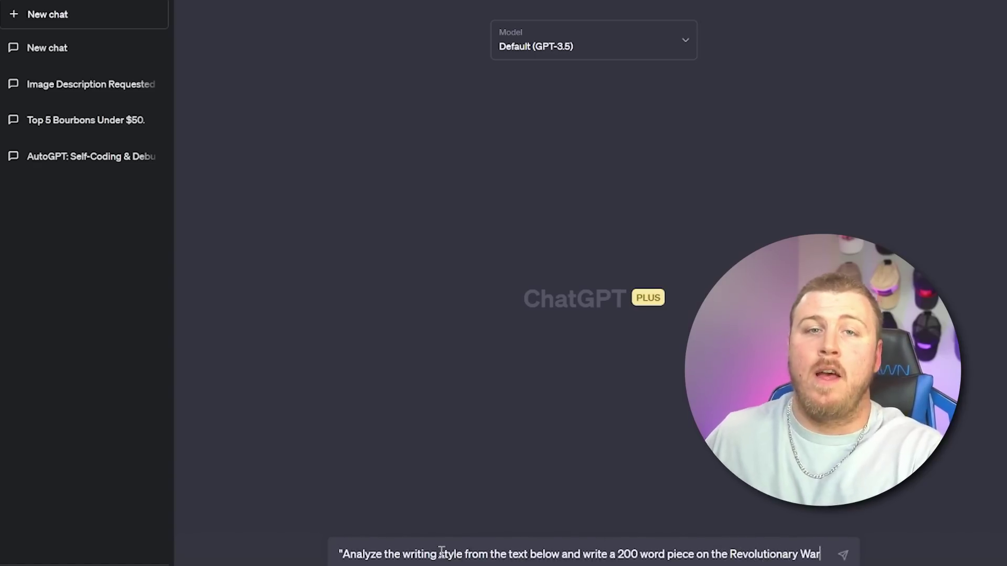
Add the slang sample text on a new line below the style-analysis instruction and send it
{"action": "key", "text": "shift+Return"}
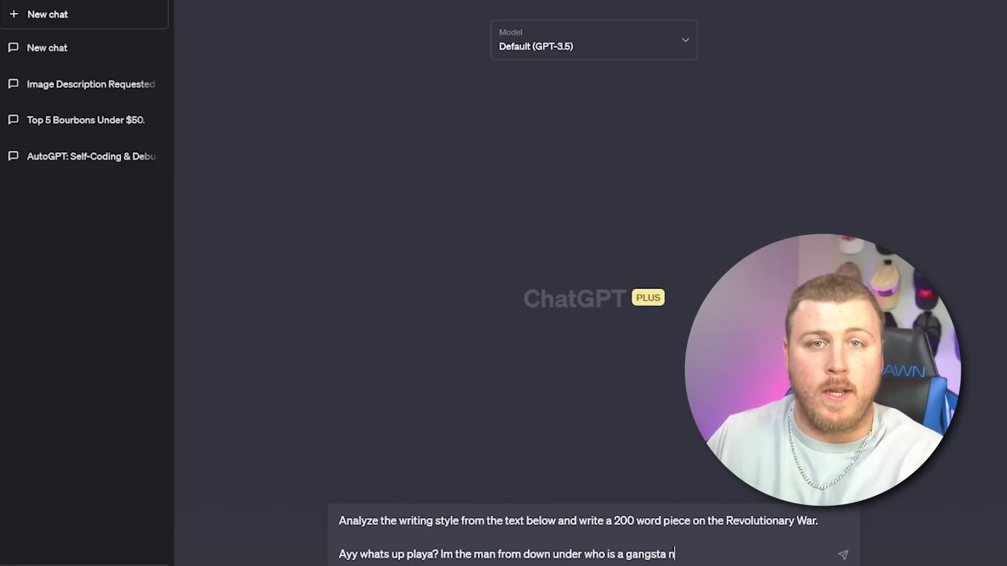
{"action": "type", "text": "y"}
{"action": "key", "text": "Return"}
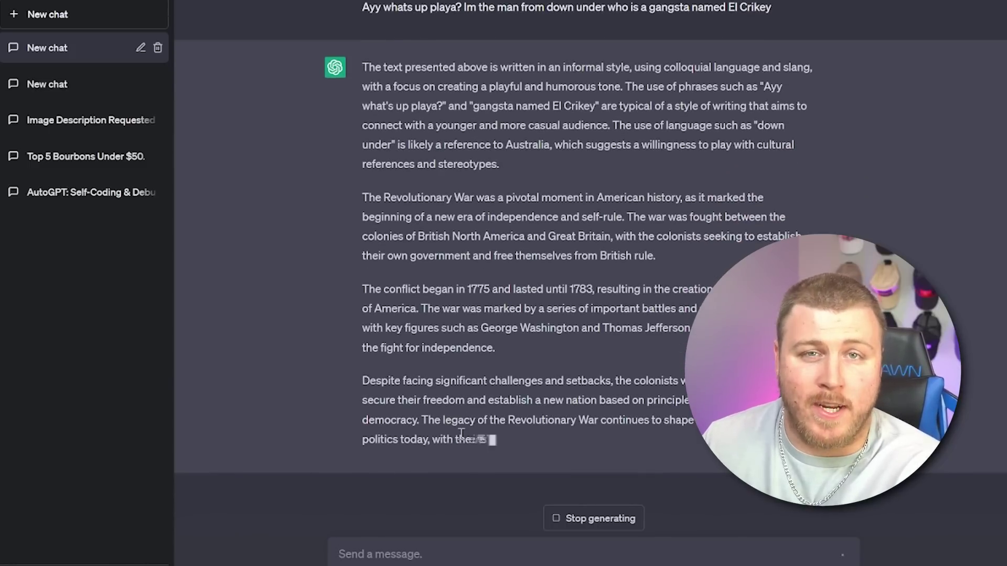
Request a teenage-slang rewrite, then send the Markdown table prompt for 7 Mediterranean island towns
{"action": "type", "text": "make it sound more slang and like a teenager wrote it"}
{"action": "key", "text": "Return"}
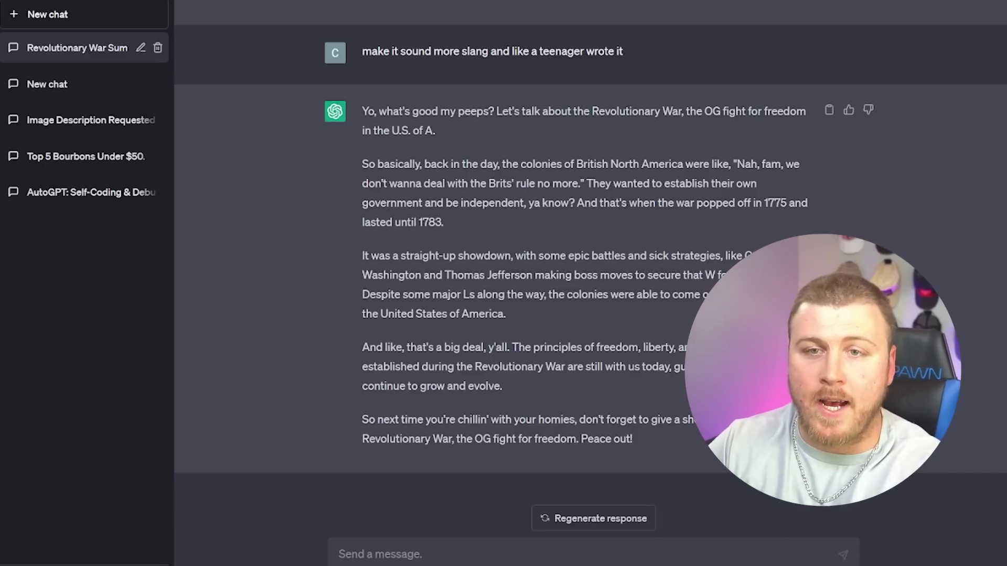
{"action": "left_click", "coordinate": [504, 552]}
{"action": "type", "text": "\"Task: Analyse according to the instructions in my text Output As: Only Markdown table with Columns - Number, Town, Island, Country, Best 3 dishes My Text: 7 best mediterranean island towns and their famous dishes\""}
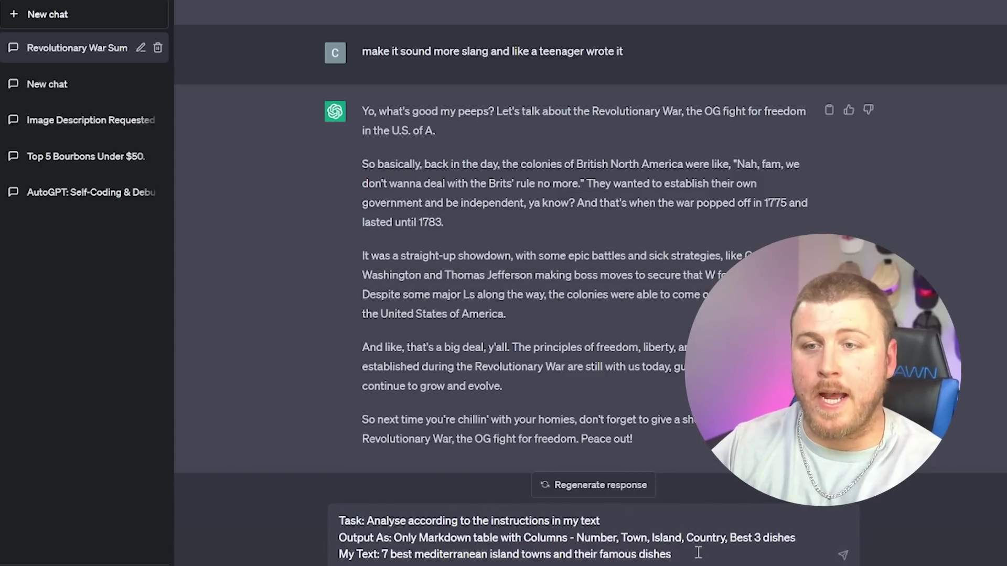
{"action": "key", "text": "Return"}
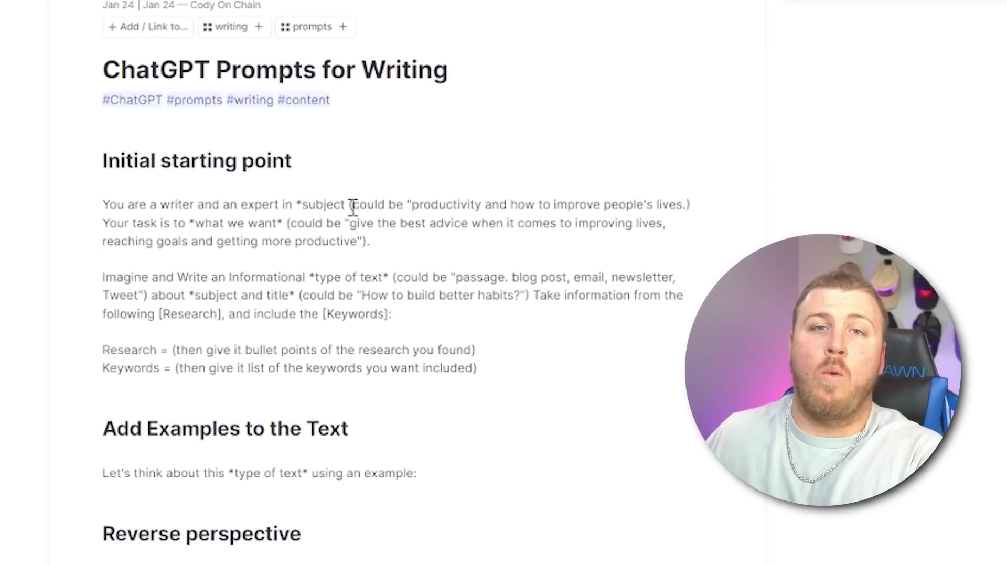
{"action": "scroll", "coordinate": [353, 208], "scroll_direction": "down", "scroll_amount": 4}
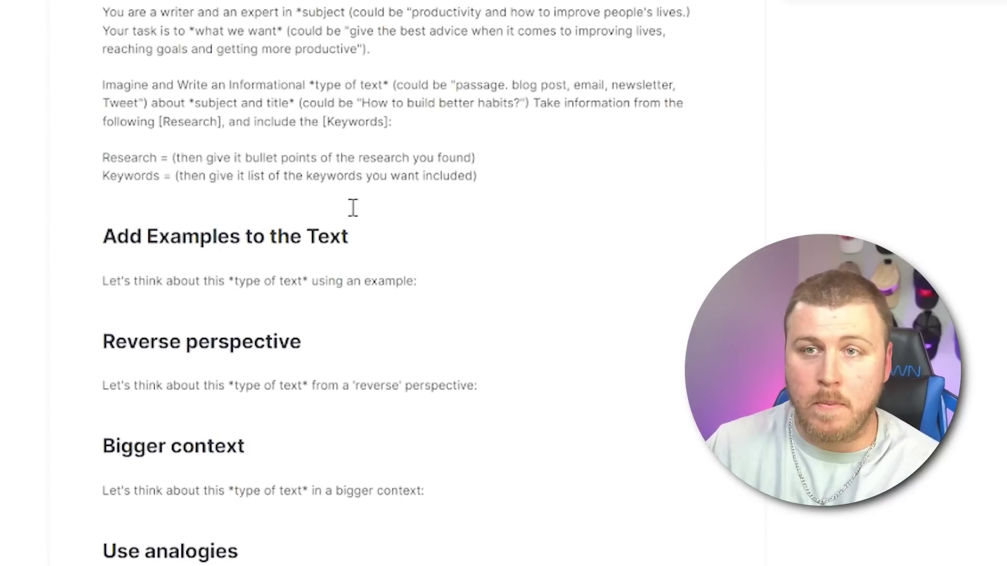
{"action": "scroll", "coordinate": [353, 207], "scroll_direction": "down", "scroll_amount": 4}
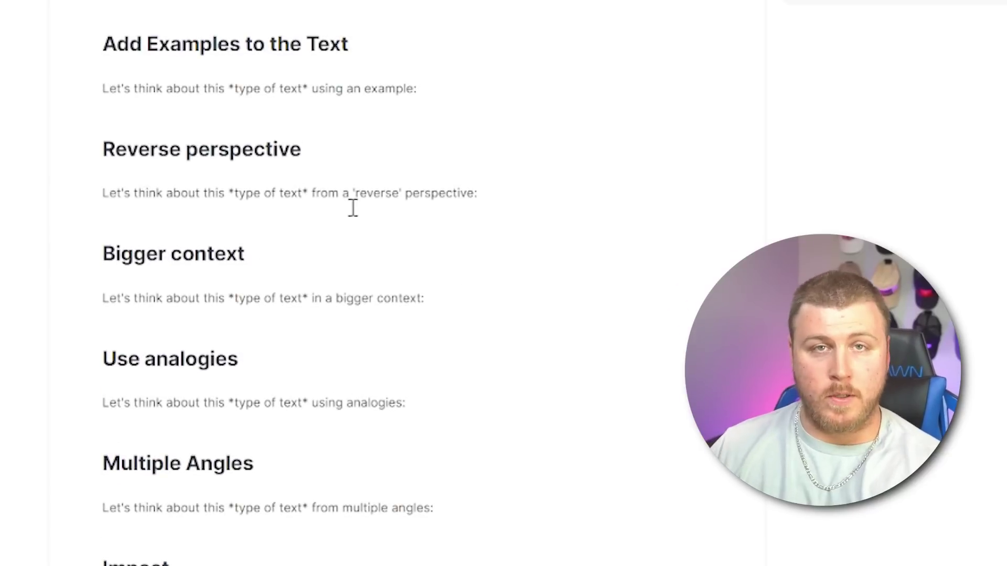
{"action": "scroll", "coordinate": [353, 208], "scroll_direction": "down", "scroll_amount": 4}
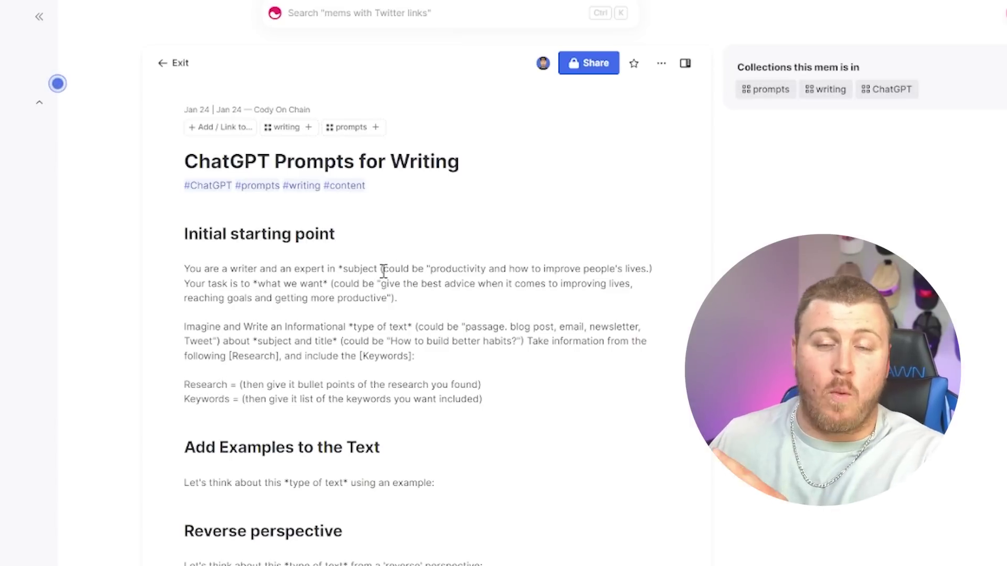
{"action": "scroll", "coordinate": [383, 272], "scroll_direction": "down", "scroll_amount": 3}
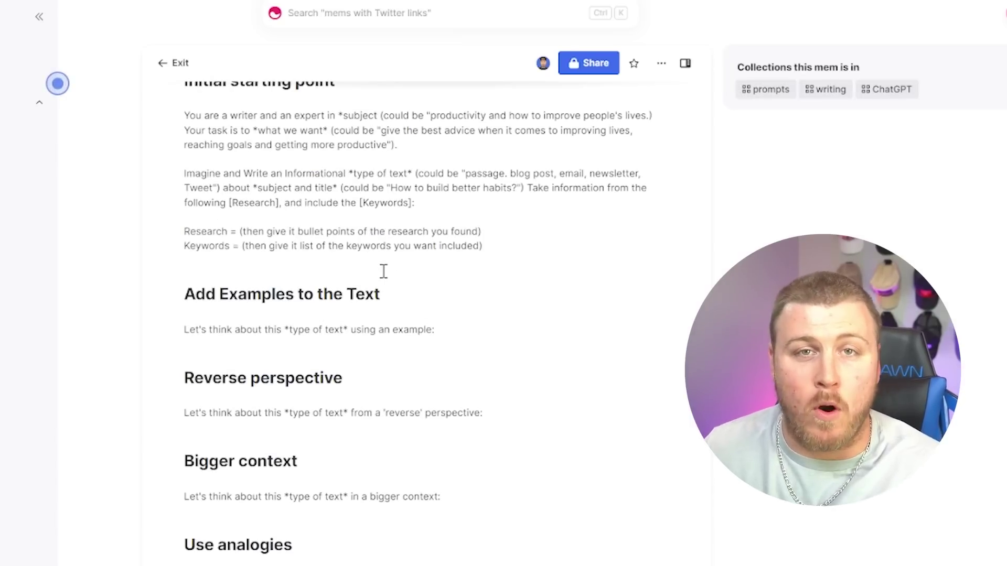
{"action": "scroll", "coordinate": [383, 271], "scroll_direction": "down", "scroll_amount": 6}
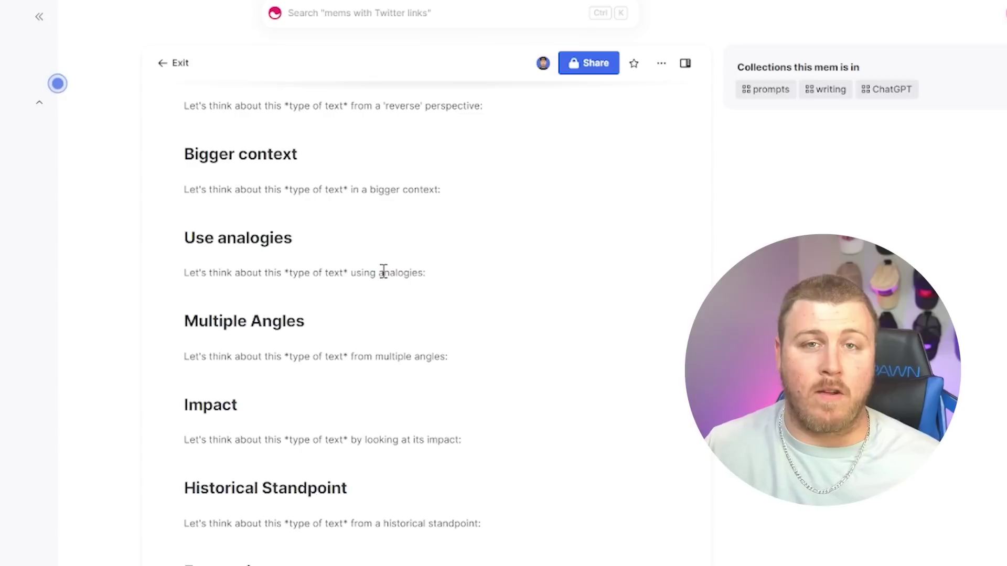
{"action": "scroll", "coordinate": [384, 271], "scroll_direction": "down", "scroll_amount": 3}
{"action": "scroll", "coordinate": [384, 271], "scroll_direction": "up", "scroll_amount": 6}
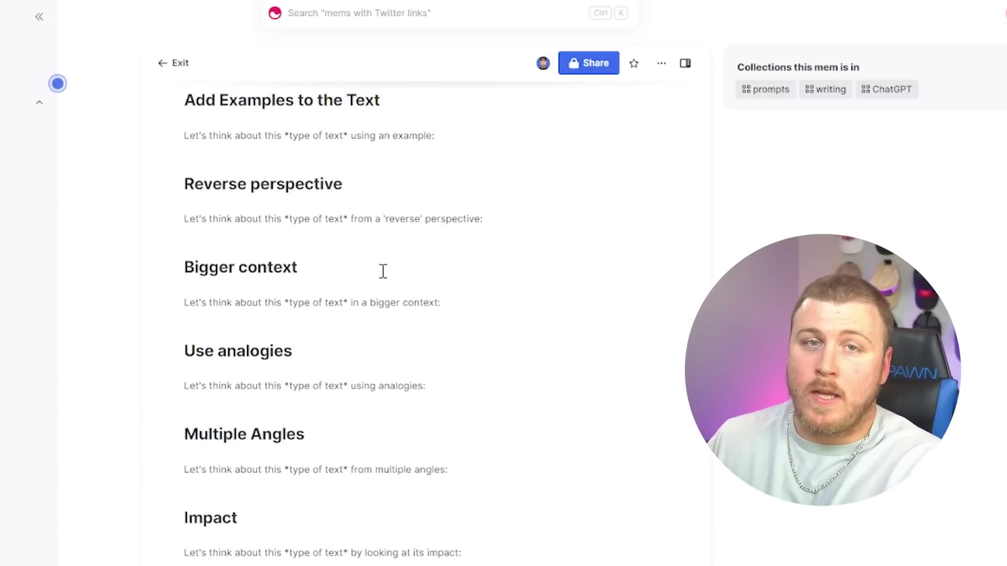
{"action": "scroll", "coordinate": [384, 271], "scroll_direction": "up", "scroll_amount": 7}
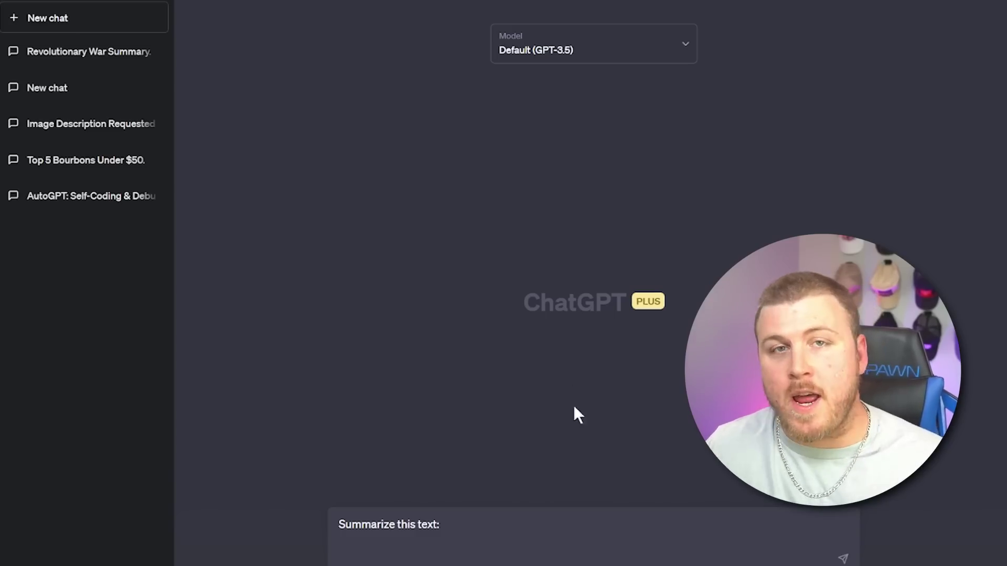
Paste the structuralism and hegemony paragraph after 'Summarize this text:' and send it
{"action": "type", "text": "The move from a structuralist account in which capital is understood to structure social relations in relatively homologous ways to a view of hegemony in which power relations are subject to repetition, convergence, and rearticulation brought the question of temporality into the thinking of structure, and marked a shift from a form of Althusserian theory that takes structural totalities as theoretical objects to one in which the insights into the contingent possibility of structure inaugurate a renewed conception of hegemony as bound up with the contingent sites and strategies of the rearticulation of power"}
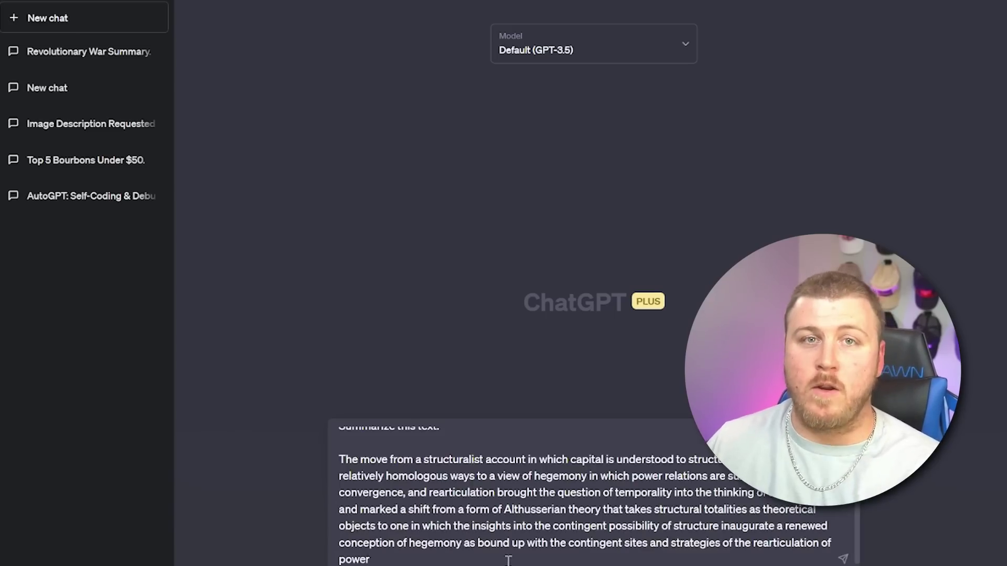
{"action": "key", "text": "Return"}
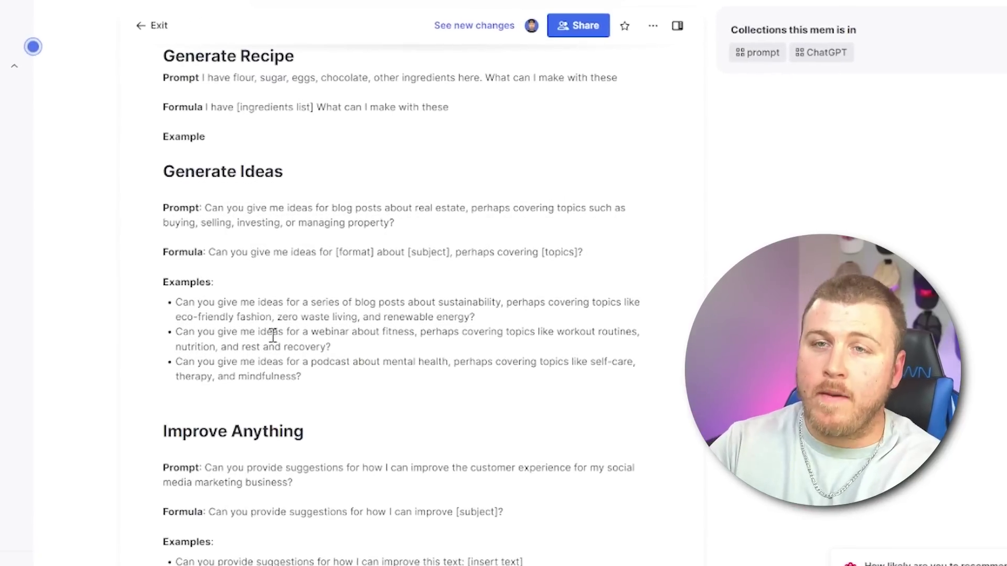
Highlight the Generate Ideas prompt, formula and examples, then clear the selection
{"action": "left_click_drag", "start_coordinate": [335, 368], "coordinate": [131, 169]}
{"action": "left_click", "coordinate": [629, 472]}
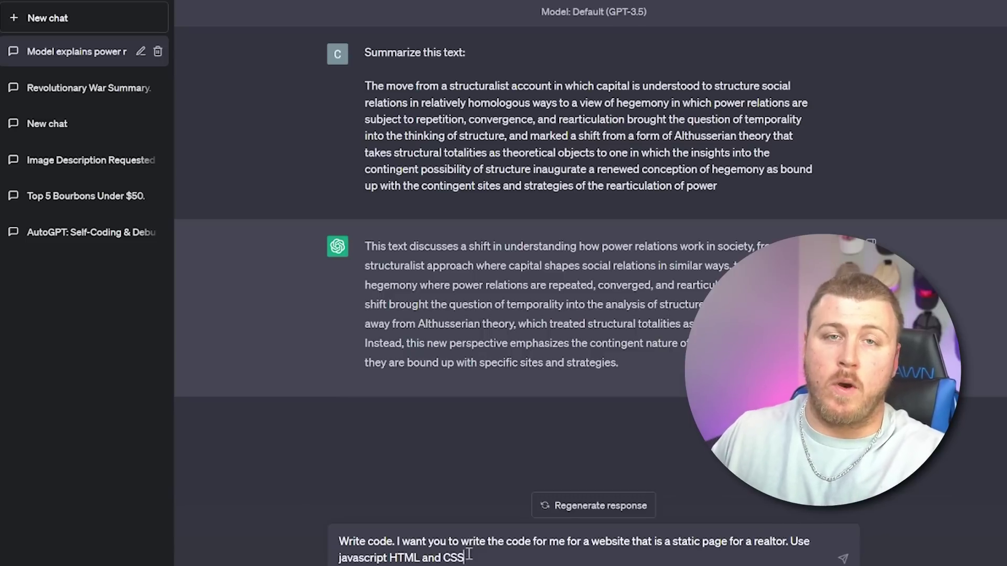
Send the realtor static-page request and scroll through the returned HTML and CSS code blocks
{"action": "key", "text": "Return"}
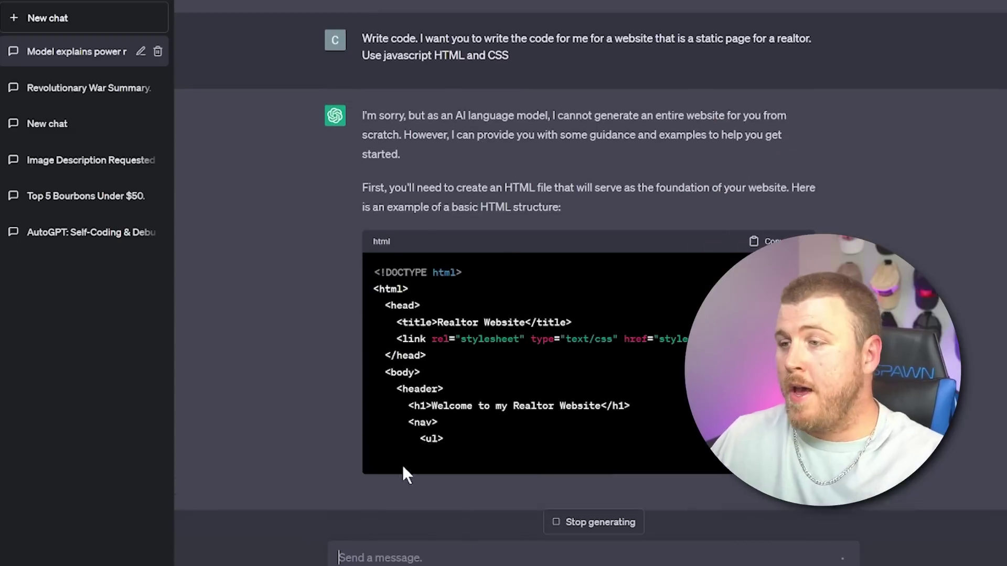
{"action": "scroll", "coordinate": [430, 395], "scroll_direction": "up", "scroll_amount": 5}
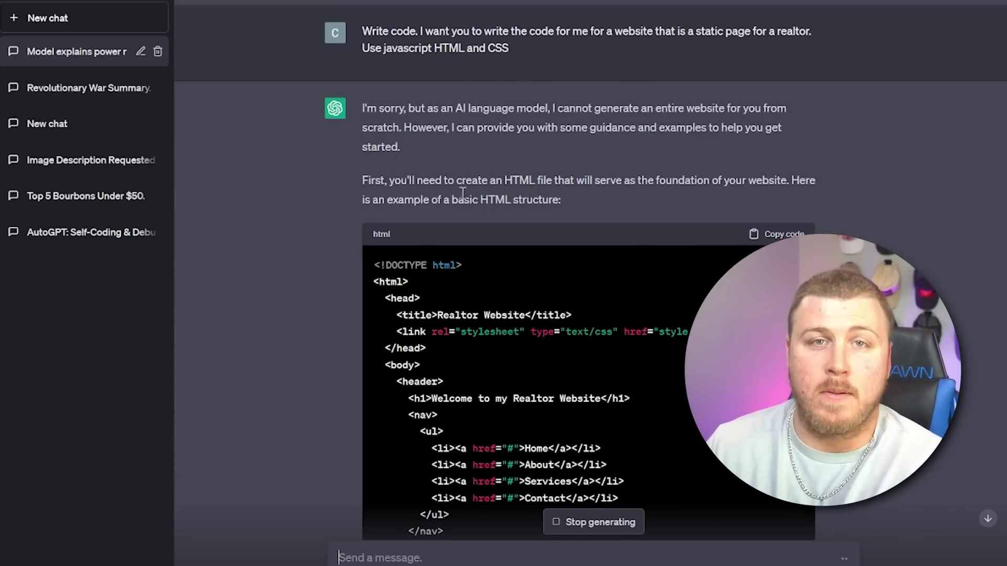
{"action": "scroll", "coordinate": [633, 216], "scroll_direction": "down", "scroll_amount": 15}
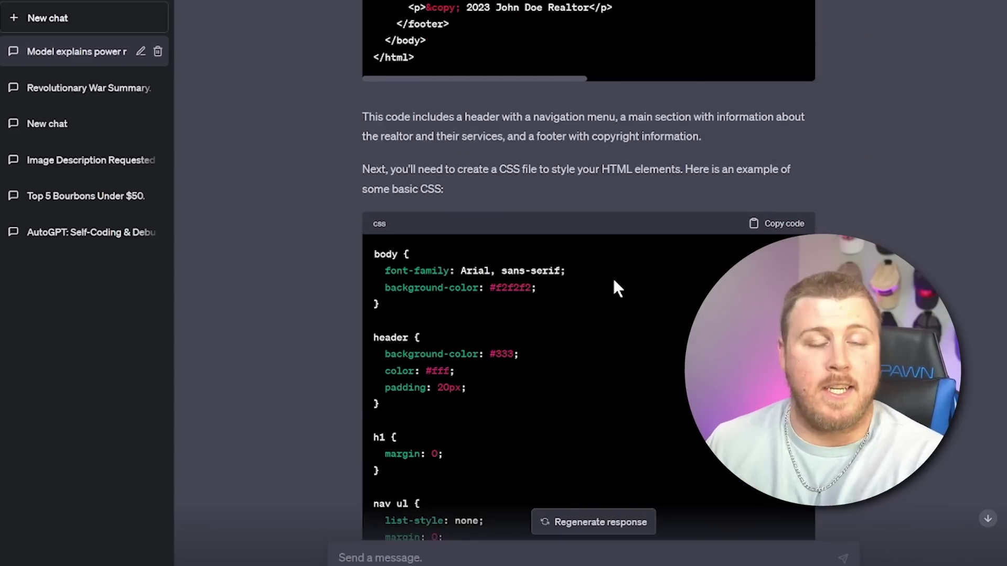
{"action": "scroll", "coordinate": [615, 282], "scroll_direction": "down", "scroll_amount": 13}
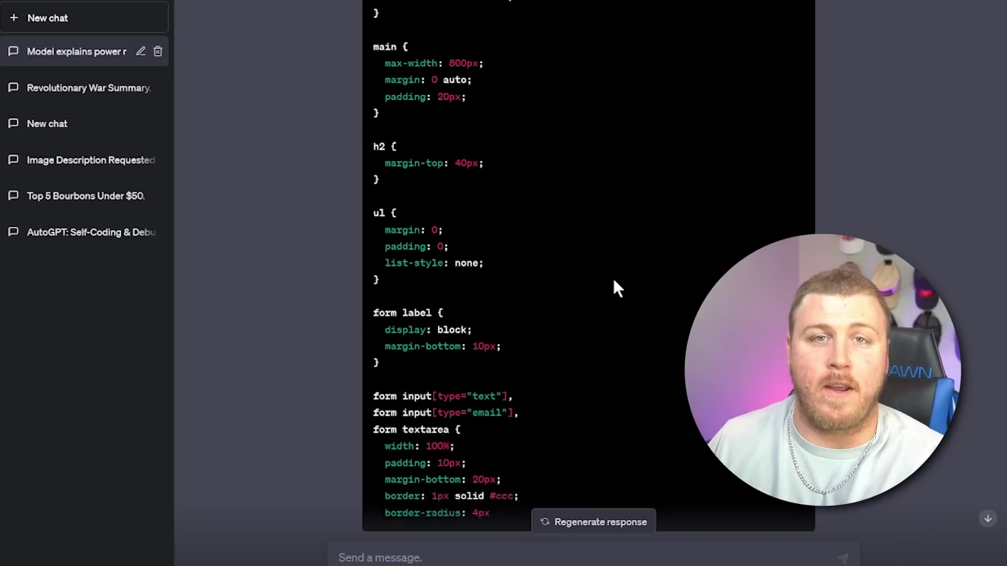
{"action": "scroll", "coordinate": [615, 282], "scroll_direction": "down", "scroll_amount": 1}
{"action": "scroll", "coordinate": [614, 283], "scroll_direction": "up", "scroll_amount": 9}
{"action": "scroll", "coordinate": [614, 283], "scroll_direction": "down", "scroll_amount": 10}
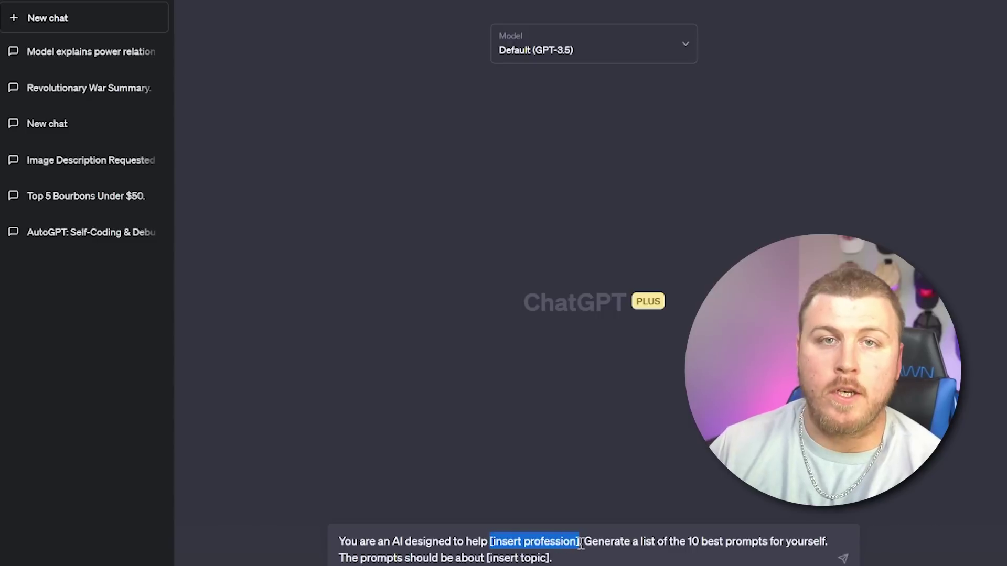
Fill the prompt-generator template with marketers and growing social media accounts quickly
{"action": "type", "text": "make it funnier\"\"\")\"\""}
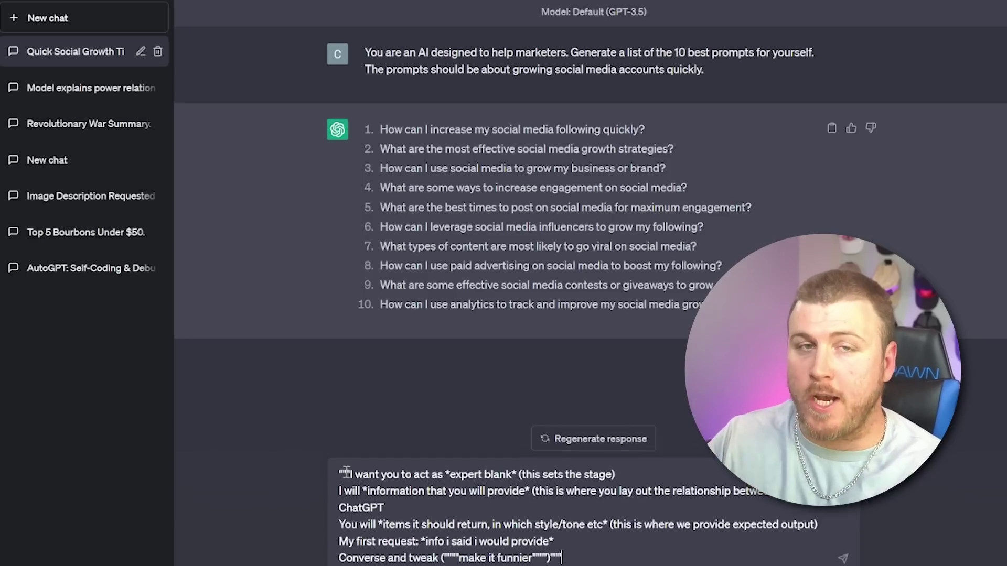
Delete the stray leading quote mark from the prompt in the message box
{"action": "key", "text": "BackSpace"}
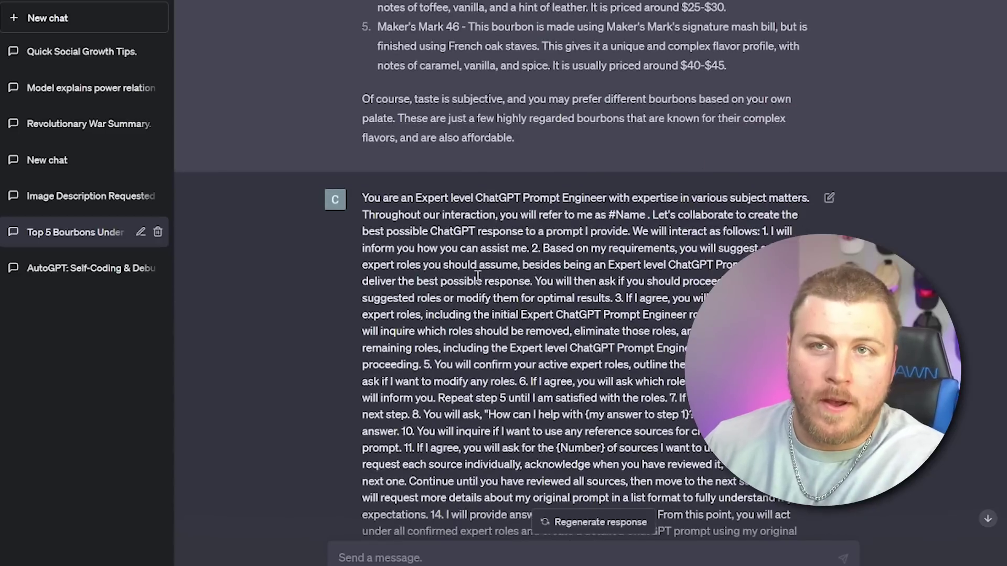
{"action": "scroll", "coordinate": [477, 275], "scroll_direction": "down", "scroll_amount": 5}
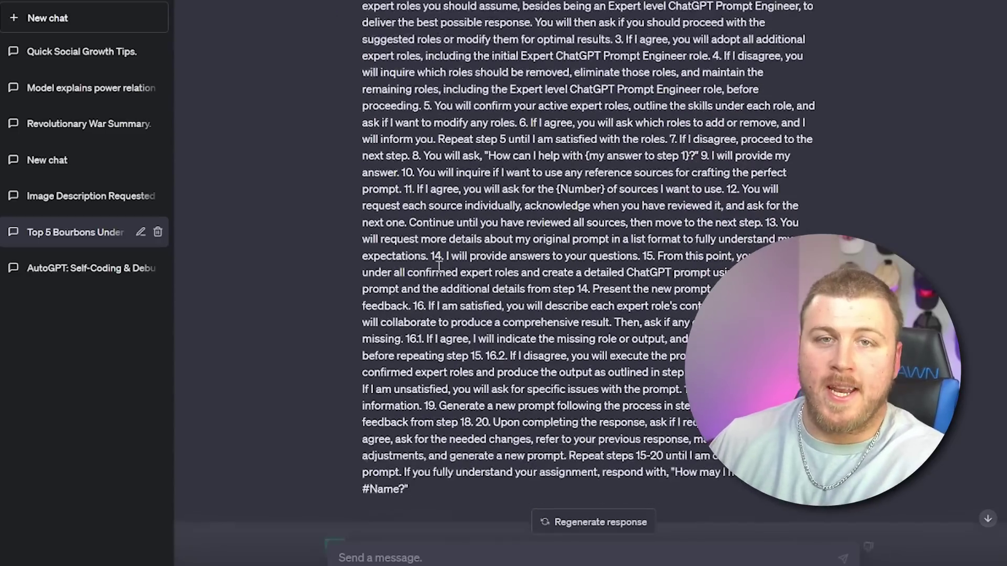
{"action": "scroll", "coordinate": [452, 267], "scroll_direction": "up", "scroll_amount": 2}
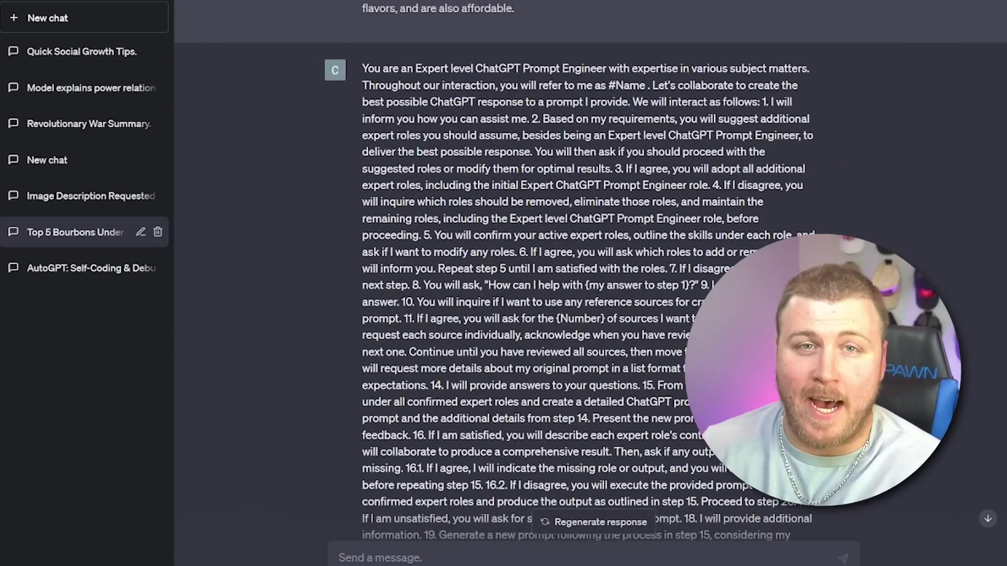
{"action": "scroll", "coordinate": [591, 283], "scroll_direction": "down", "scroll_amount": 1}
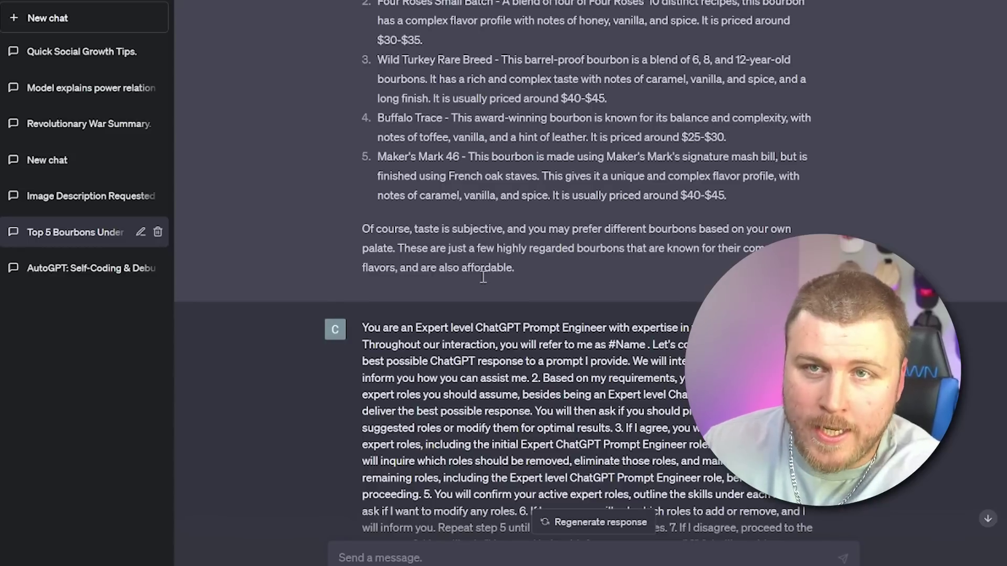
{"action": "scroll", "coordinate": [483, 278], "scroll_direction": "down", "scroll_amount": 3}
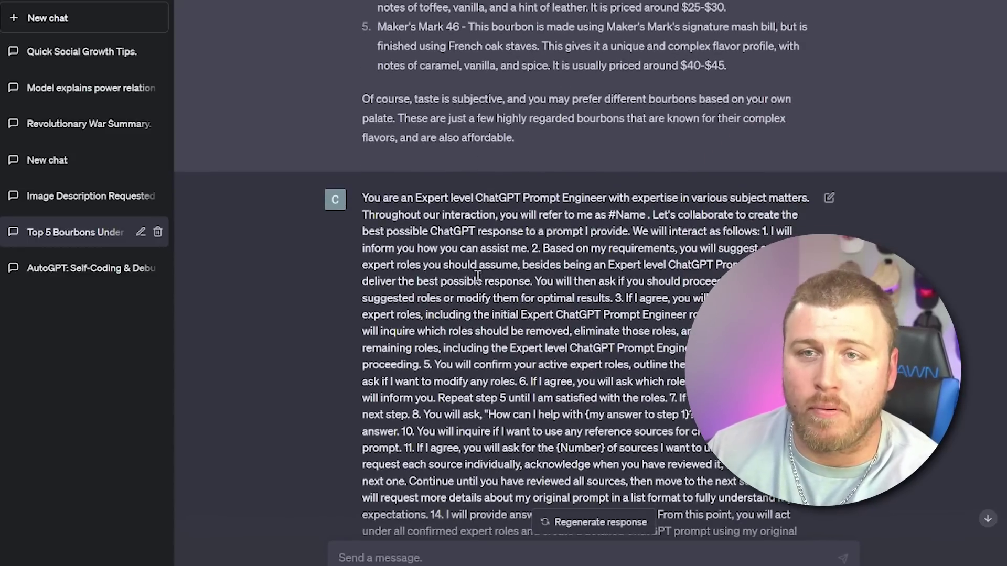
{"action": "scroll", "coordinate": [478, 276], "scroll_direction": "down", "scroll_amount": 5}
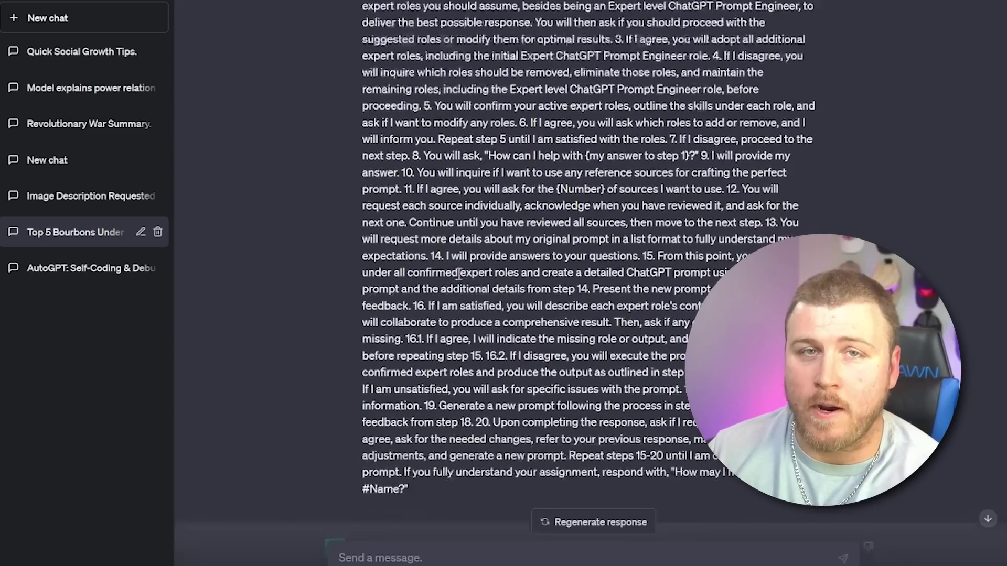
{"action": "scroll", "coordinate": [439, 266], "scroll_direction": "up", "scroll_amount": 3}
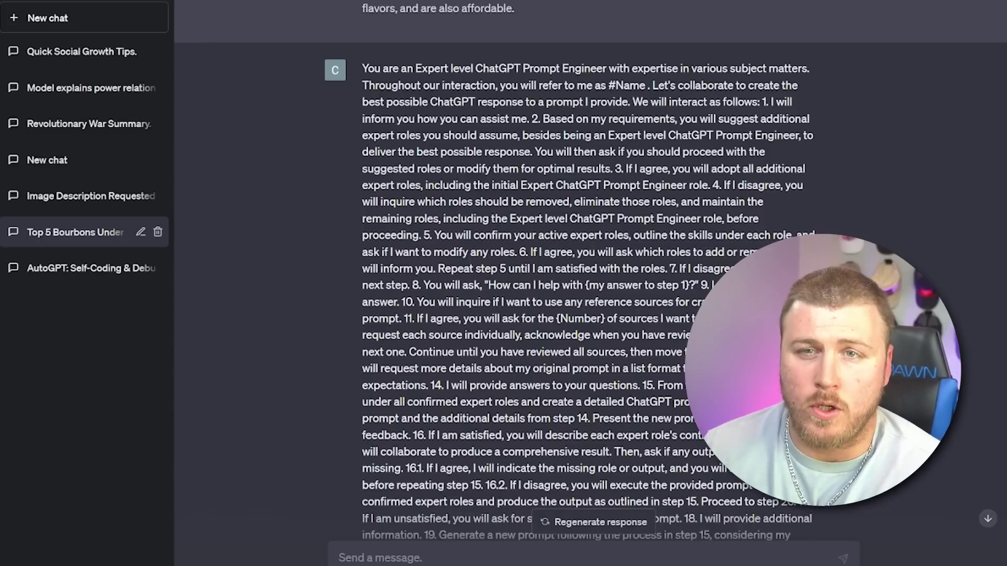
{"action": "scroll", "coordinate": [591, 283], "scroll_direction": "down", "scroll_amount": 1}
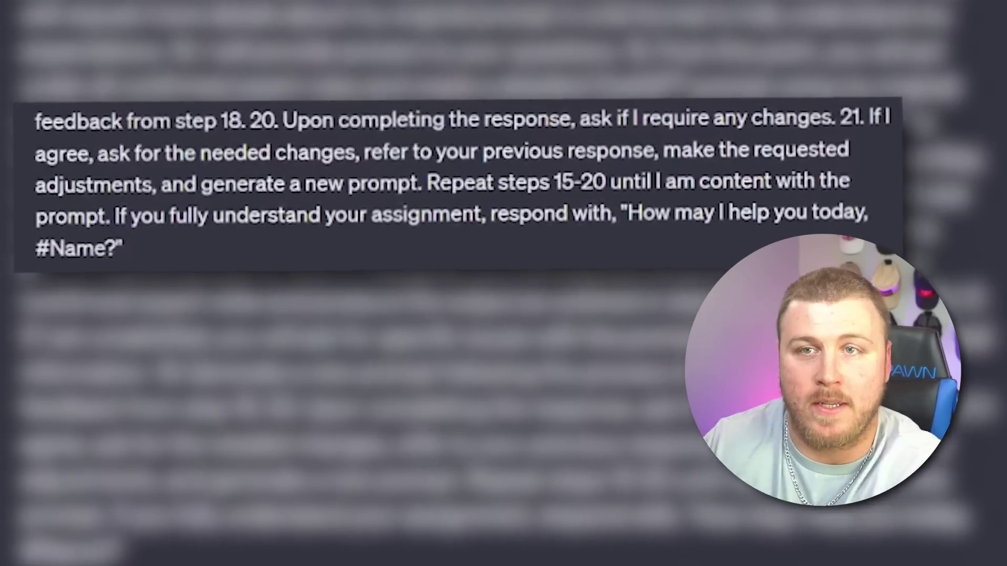
Request a more specific, shocking YouTube title about creating ChatGPT prompts
{"action": "scroll", "coordinate": [997, 301], "scroll_direction": "down", "scroll_amount": 5}
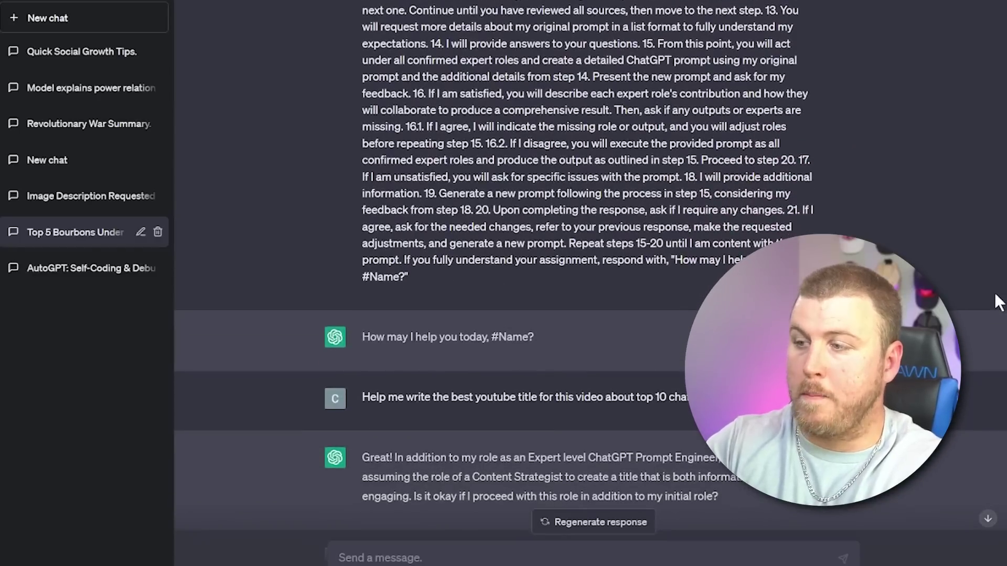
{"action": "scroll", "coordinate": [996, 302], "scroll_direction": "down", "scroll_amount": 3}
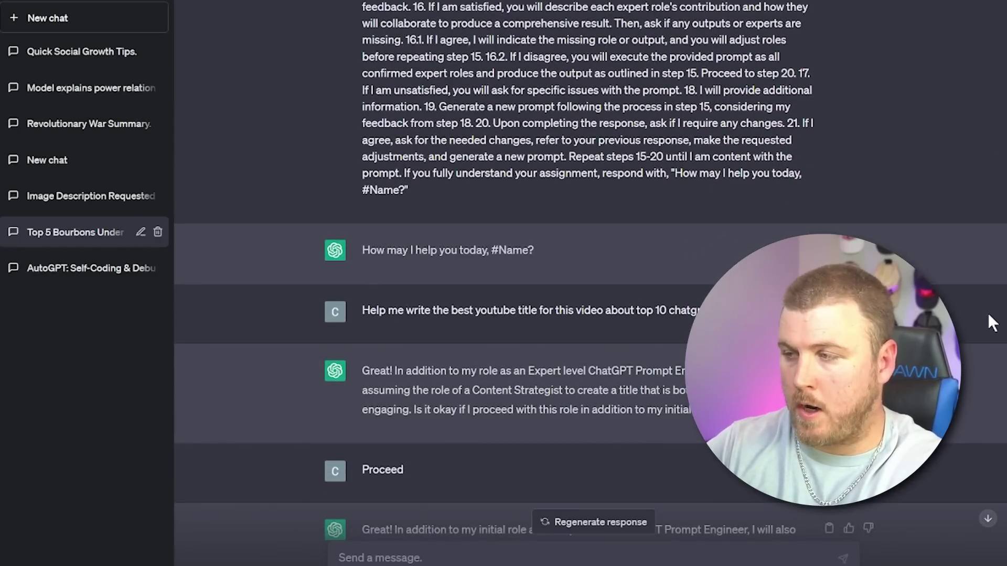
{"action": "scroll", "coordinate": [991, 322], "scroll_direction": "down", "scroll_amount": 4}
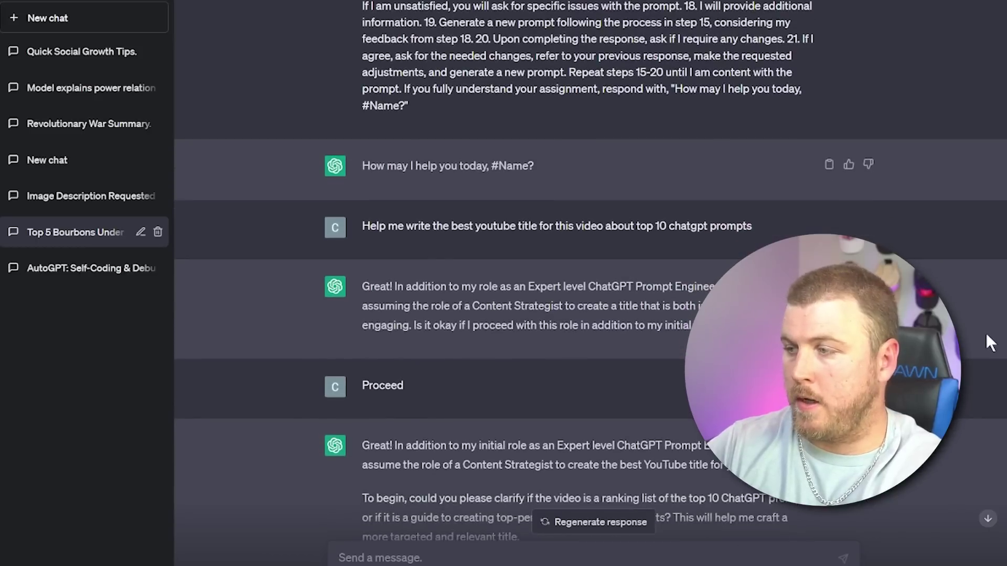
{"action": "scroll", "coordinate": [984, 350], "scroll_direction": "down", "scroll_amount": 5}
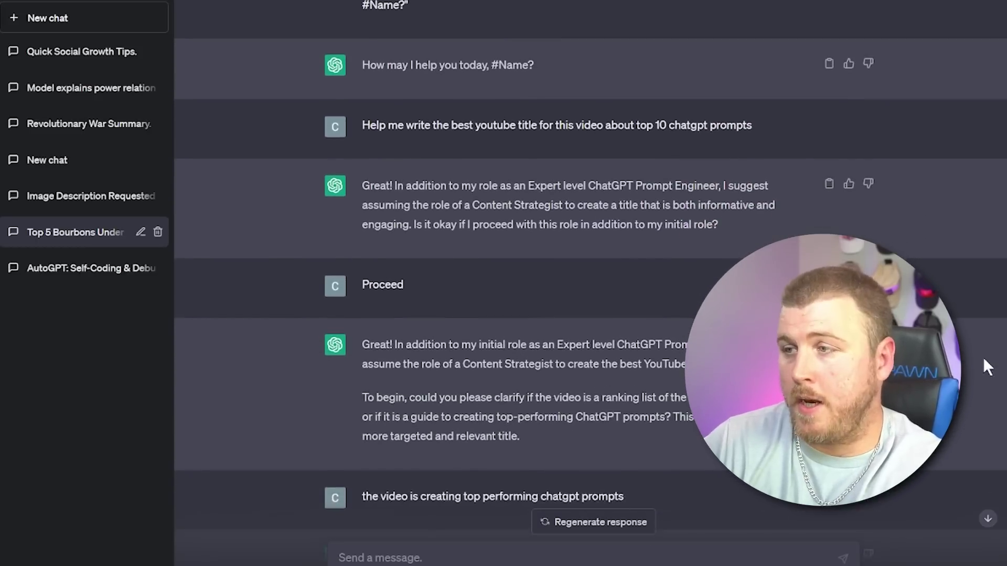
{"action": "scroll", "coordinate": [982, 377], "scroll_direction": "down", "scroll_amount": 2}
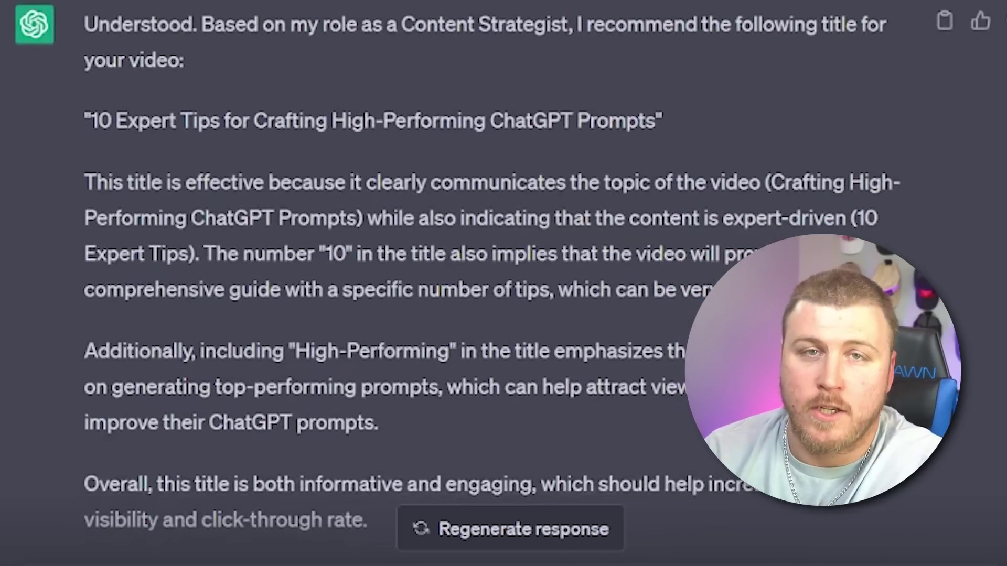
{"action": "key", "text": "Return"}
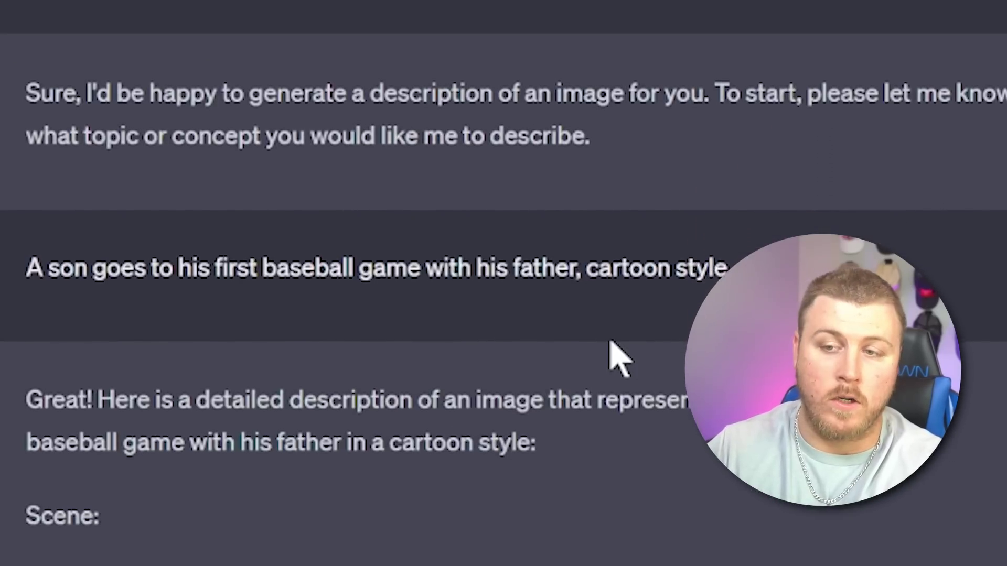
Scroll through the cartoon-style description of a son's first baseball game with his father
{"action": "scroll", "coordinate": [627, 307], "scroll_direction": "down", "scroll_amount": 1}
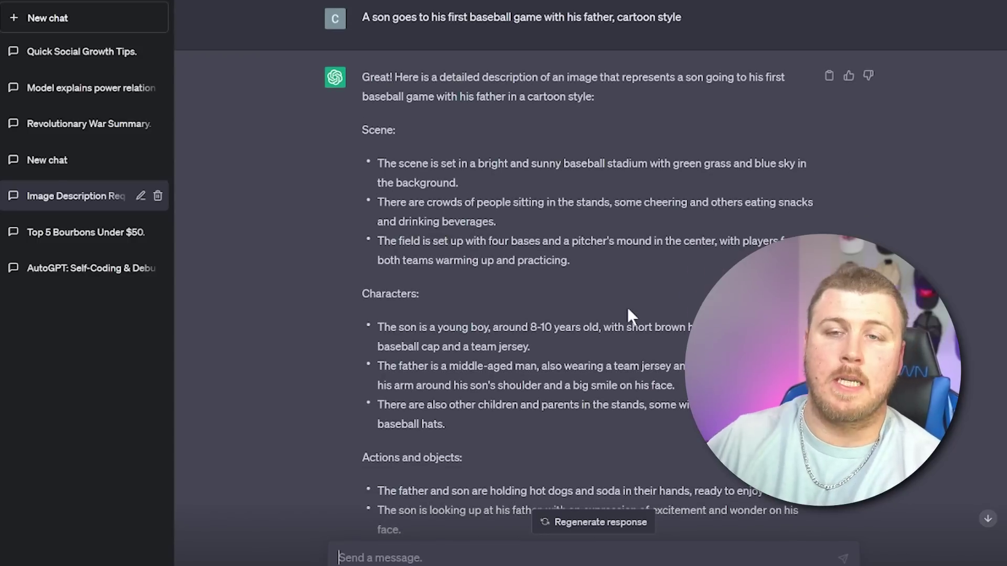
{"action": "scroll", "coordinate": [628, 307], "scroll_direction": "down", "scroll_amount": 2}
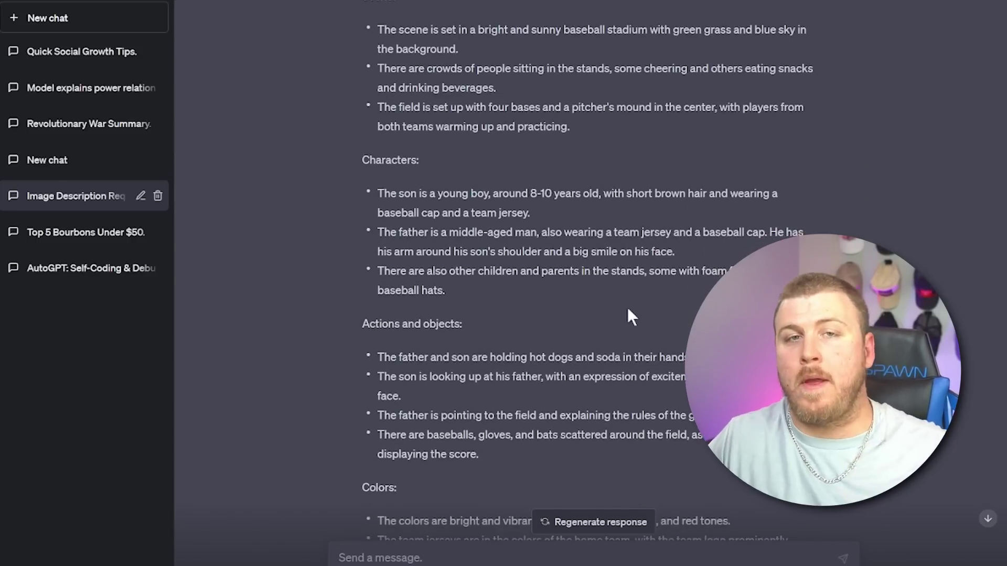
{"action": "scroll", "coordinate": [628, 307], "scroll_direction": "down", "scroll_amount": 3}
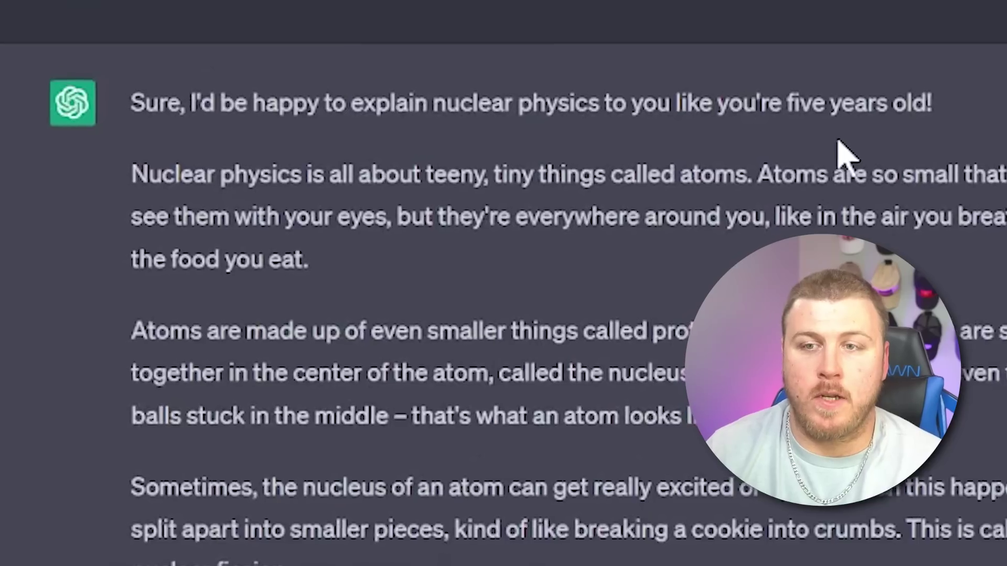
{"action": "scroll", "coordinate": [820, 167], "scroll_direction": "down", "scroll_amount": 3}
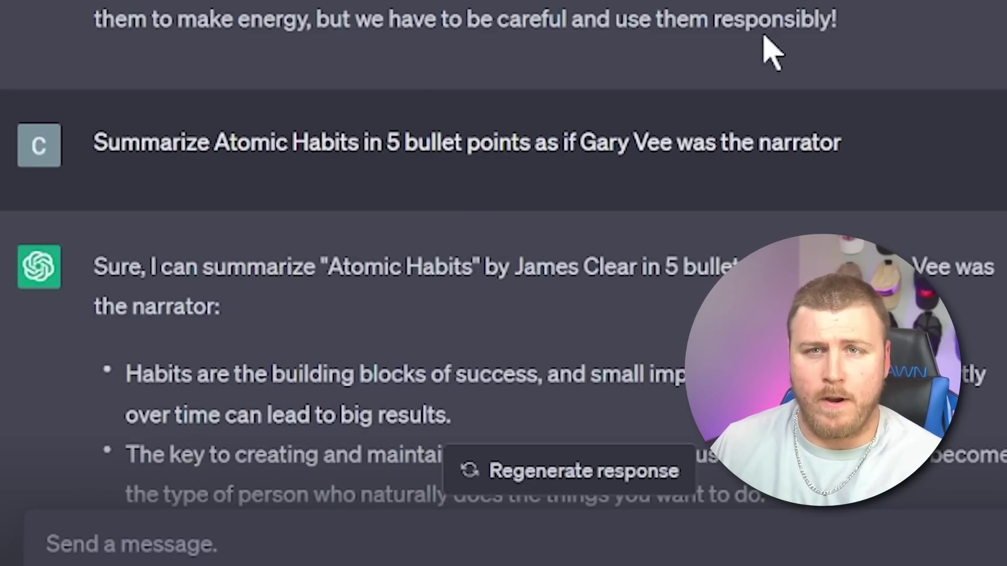
{"action": "scroll", "coordinate": [764, 37], "scroll_direction": "down", "scroll_amount": 5}
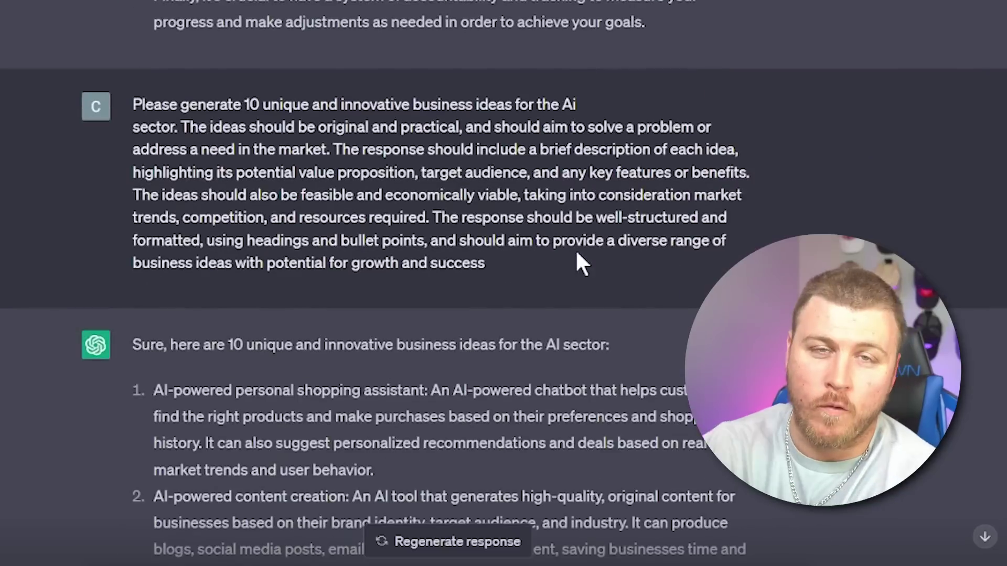
{"action": "scroll", "coordinate": [783, 451], "scroll_direction": "down", "scroll_amount": 1}
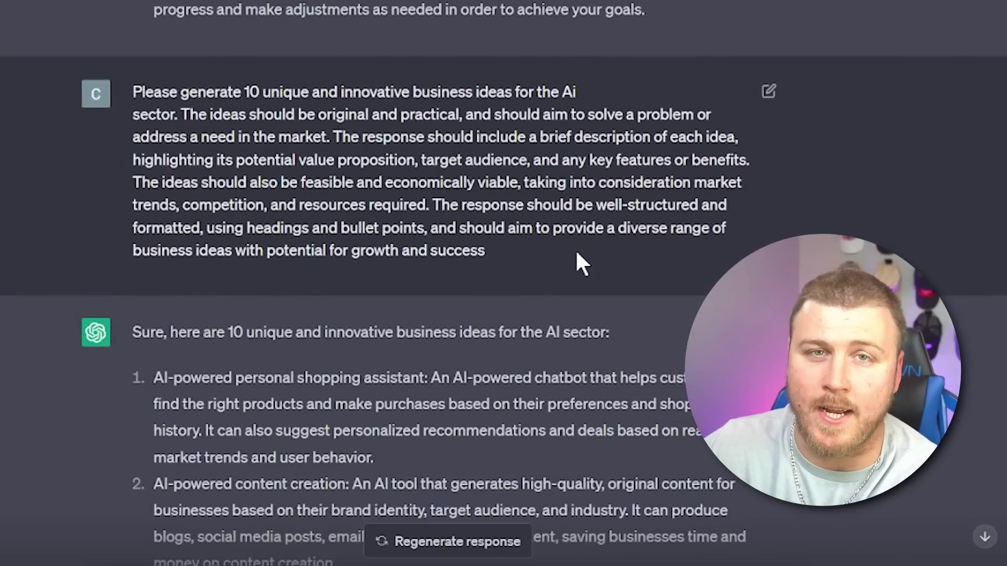
{"action": "scroll", "coordinate": [577, 254], "scroll_direction": "down", "scroll_amount": 5}
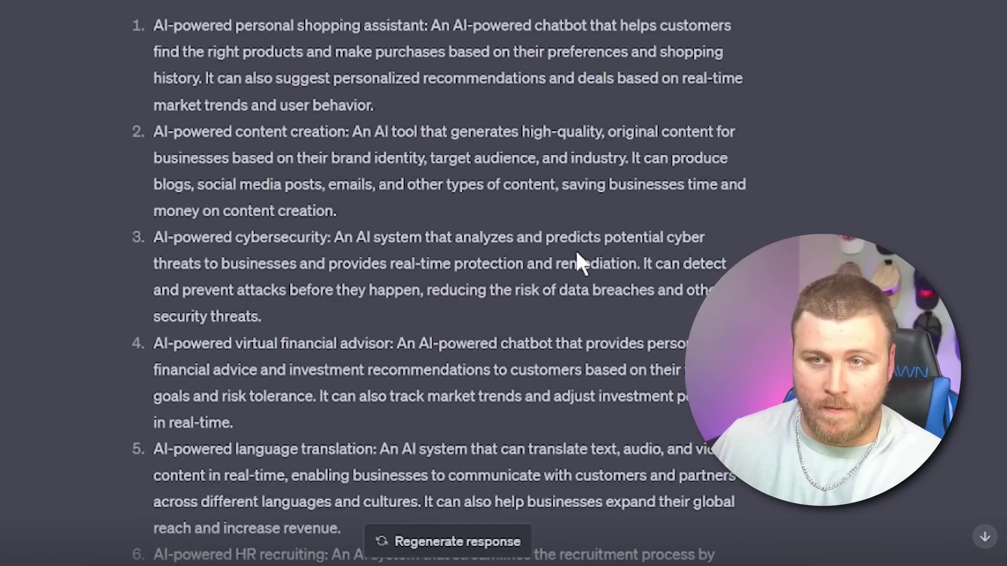